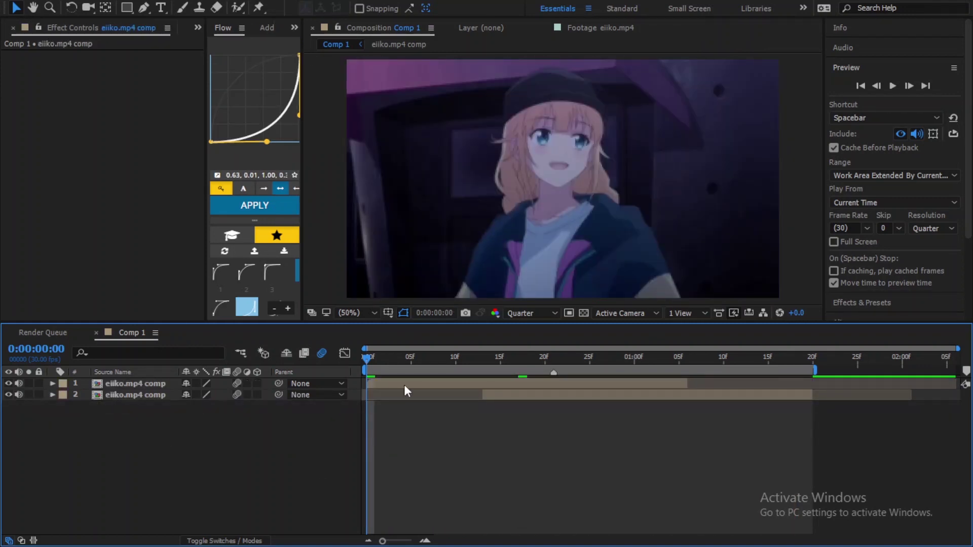
Step: Create a two-node camera with the 50mm preset in Comp 1
left_click(405, 385)
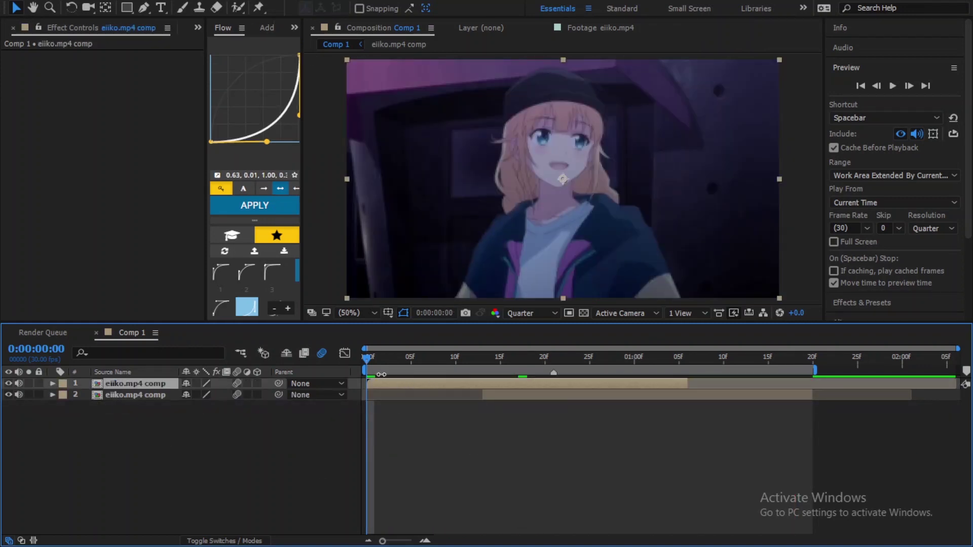
left_click(530, 396)
right_click(210, 458)
mouse_move(344, 330)
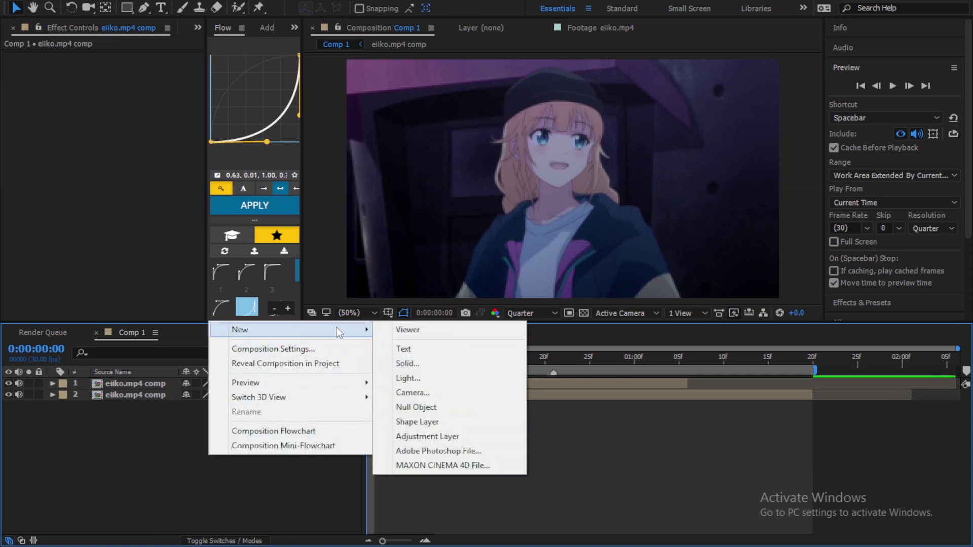
left_click(432, 393)
left_click(624, 410)
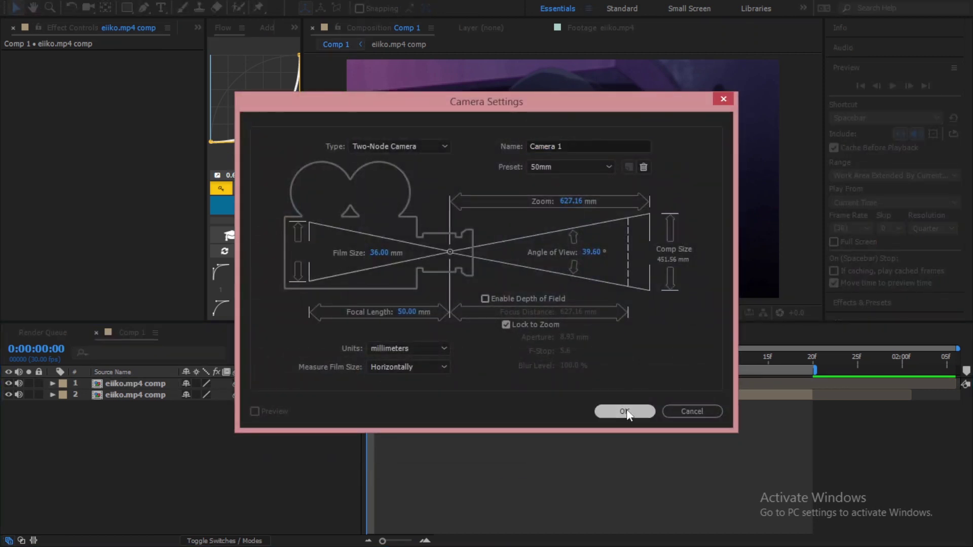
Step: Split the camera layer at the end of the work area, delete the excess part, and return to the first frame
left_click(813, 355)
key("ctrl+shift+d")
key("Delete")
left_click(366, 356)
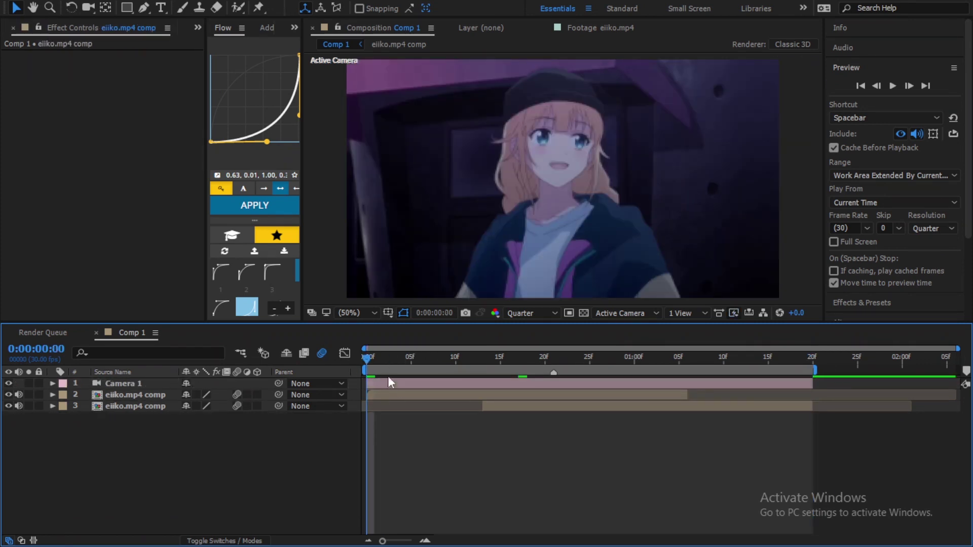
Step: Use Add Nulls to add three chained adjustment layers as parents of Camera 1, with default order and names
left_click(401, 383)
left_click(264, 29)
left_click_drag(205, 203, 154, 202)
left_click(236, 207)
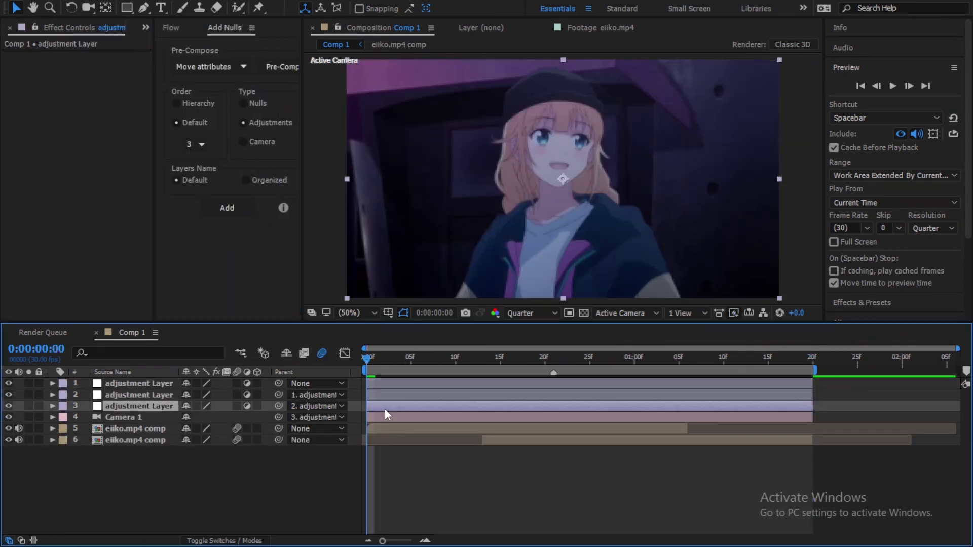
Step: Make the three adjustment layers and both eiiko.mp4 comp layers 3D
left_click(132, 384, "shift")
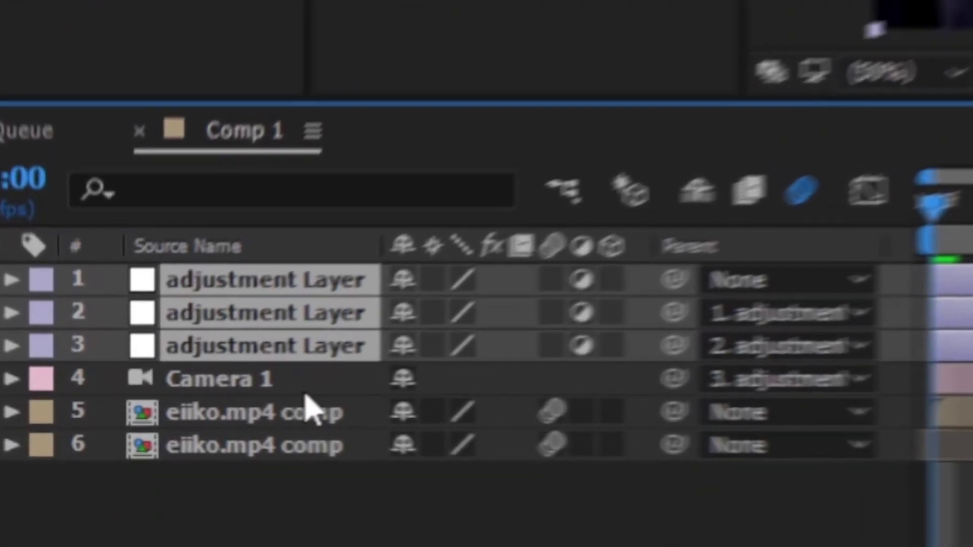
left_click(620, 348)
left_click(273, 410)
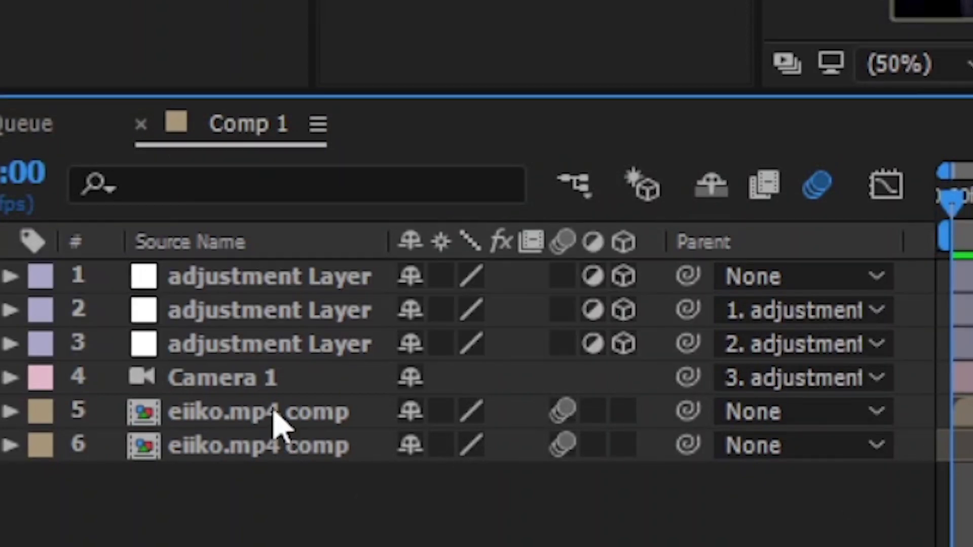
left_click(273, 443, "shift")
left_click(627, 428)
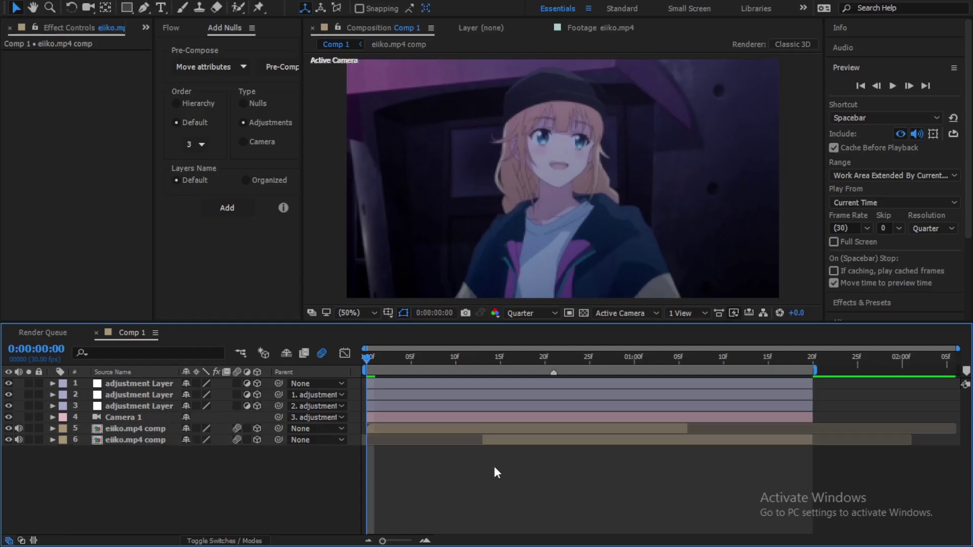
Step: Keyframe the third adjustment layer's Position from Z about 1497 at frame 0 to its reset value at frame 18
left_click(386, 406)
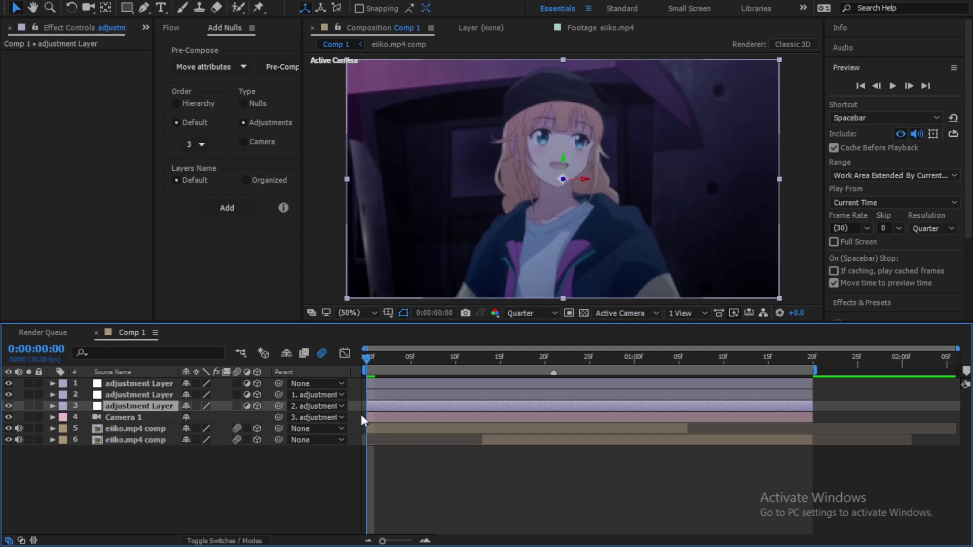
key("p")
left_click(87, 417)
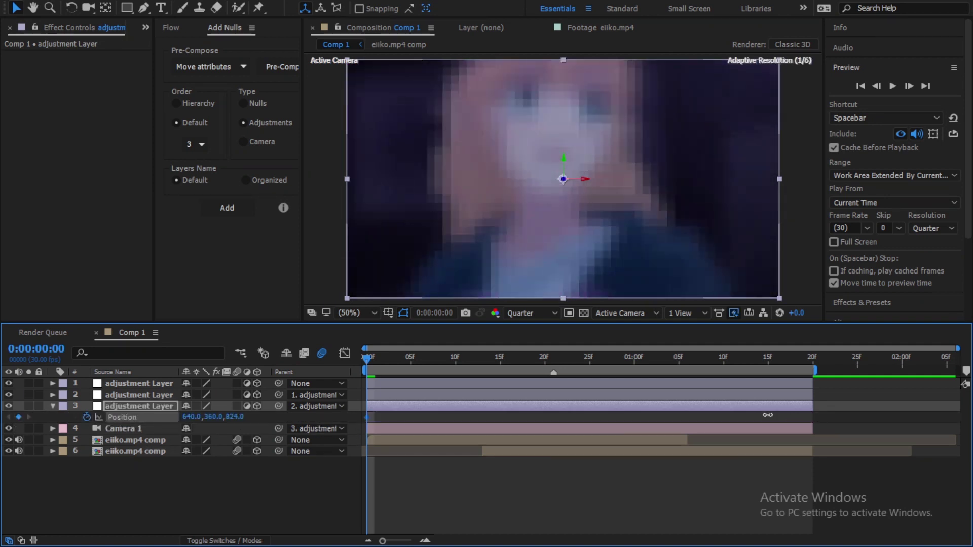
left_click_drag(767, 415, 972, 415)
left_click_drag(437, 359, 474, 362)
right_click(145, 417)
left_click(164, 404)
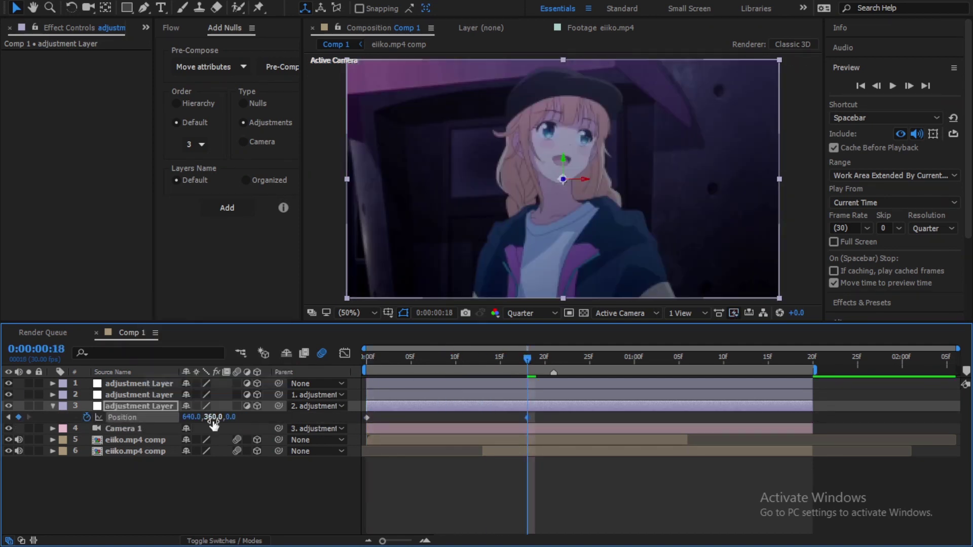
Step: Apply Flow's saved curve 2 (0.00, 0.57, 0.41, 0.99) to the third adjustment layer's Position keyframes
left_click(171, 27)
left_click(169, 272)
left_click(194, 272)
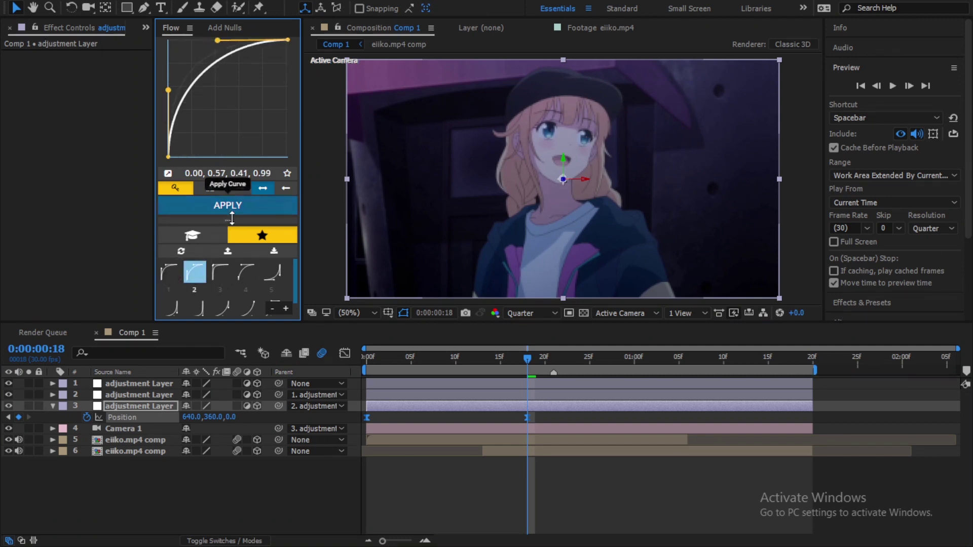
left_click(229, 208)
Step: Keyframe the second adjustment layer's Position at frame 13 and apply CC Page Turn to the upper eiiko.mp4 comp layer
left_click_drag(388, 358, 483, 360)
left_click(491, 396)
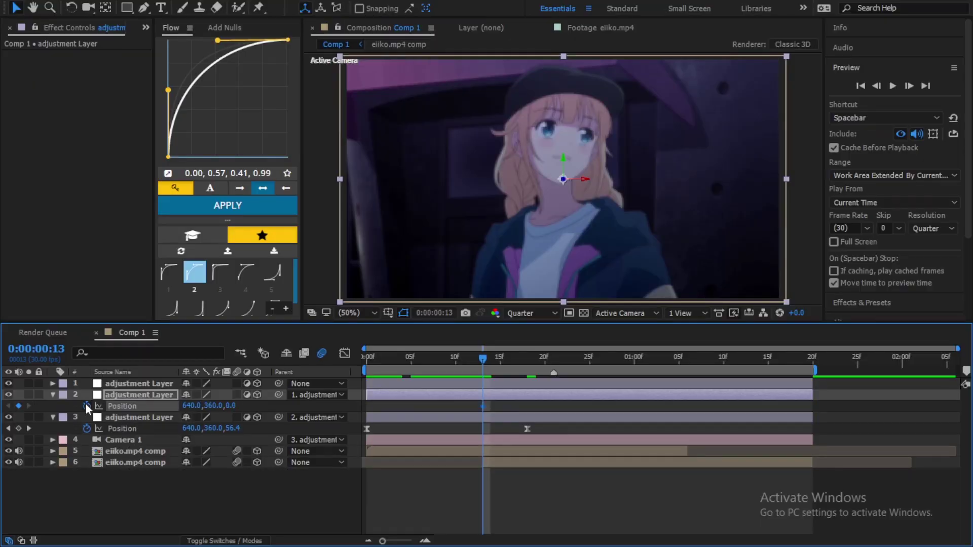
left_click(481, 450)
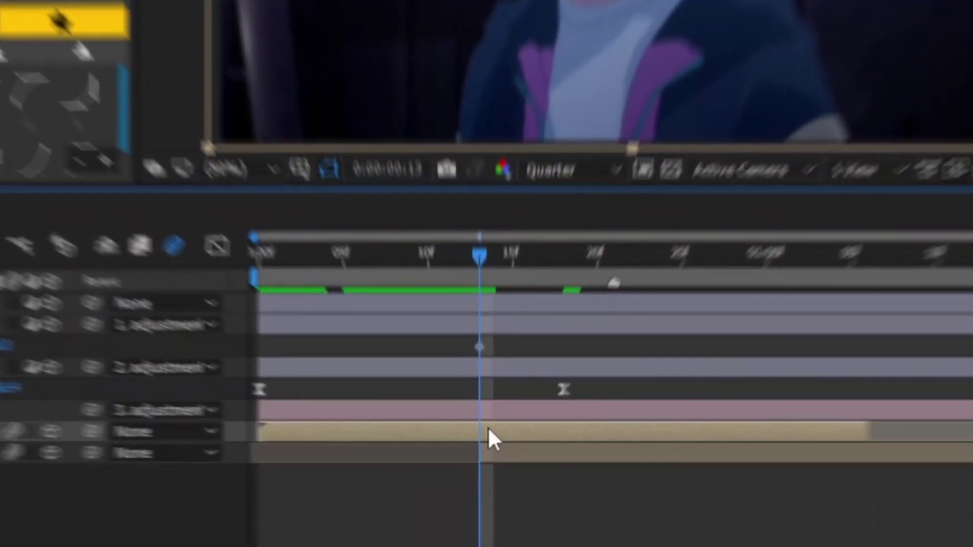
key("ctrl+space")
type("cc pag")
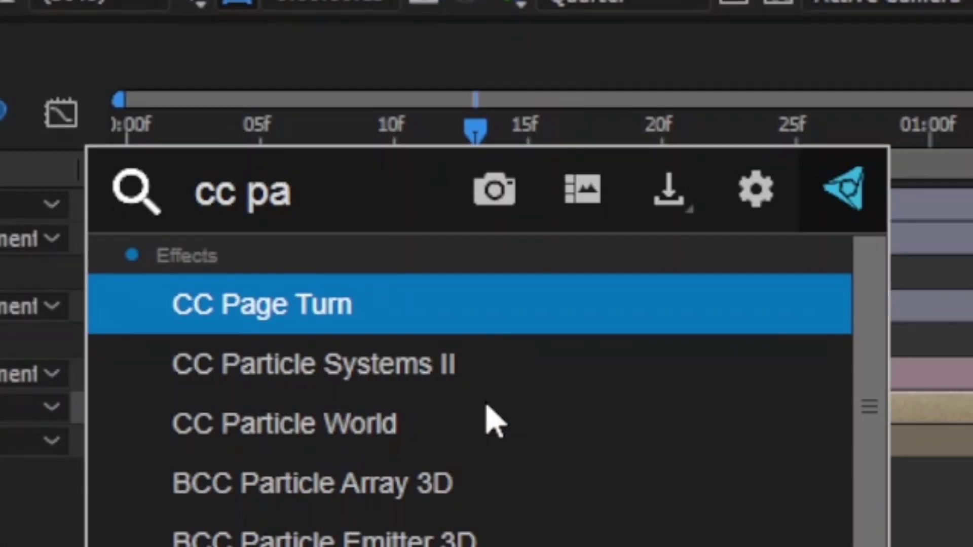
key("Return")
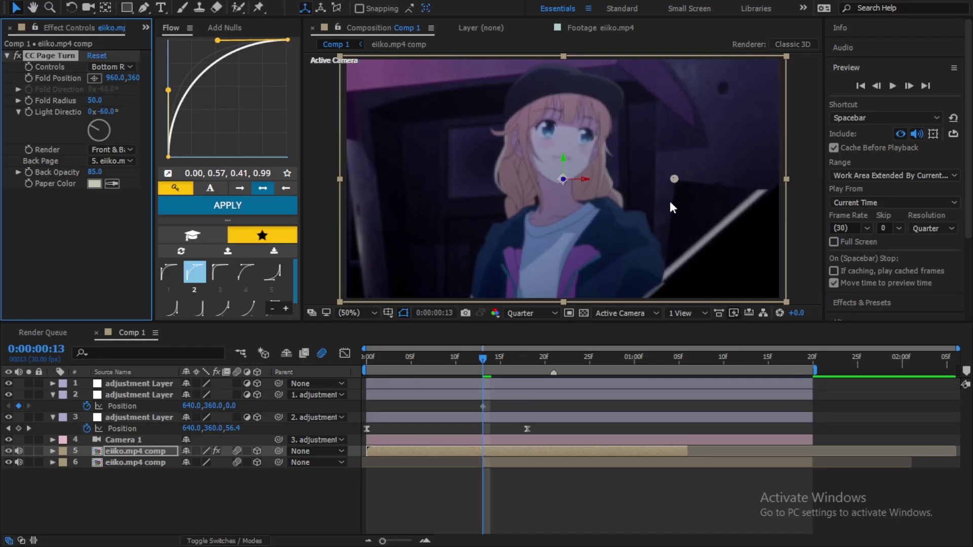
Step: Set CC Page Turn's controls to Bottom Left Corner and keyframe Fold Position at about -16, 729.9 on frame 13
left_click_drag(676, 183, 690, 212)
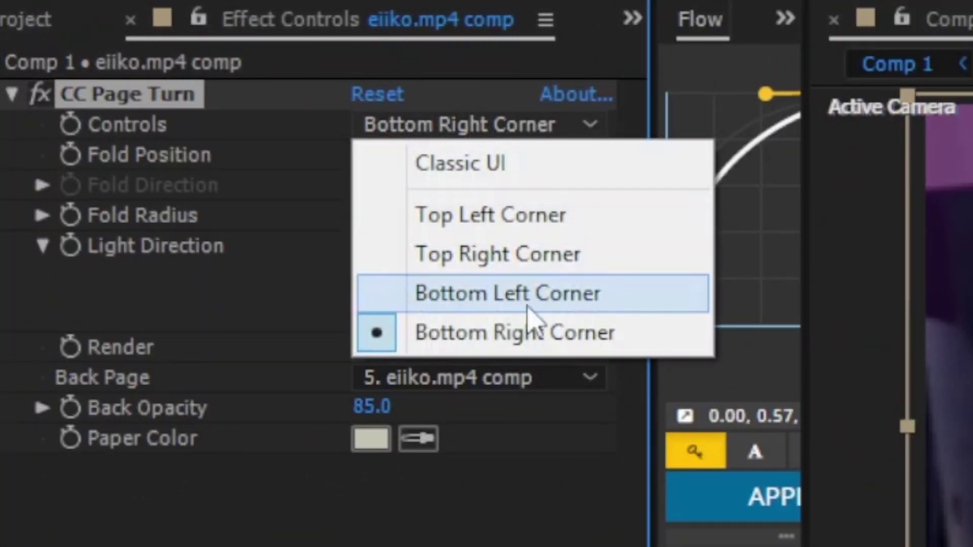
left_click(433, 297)
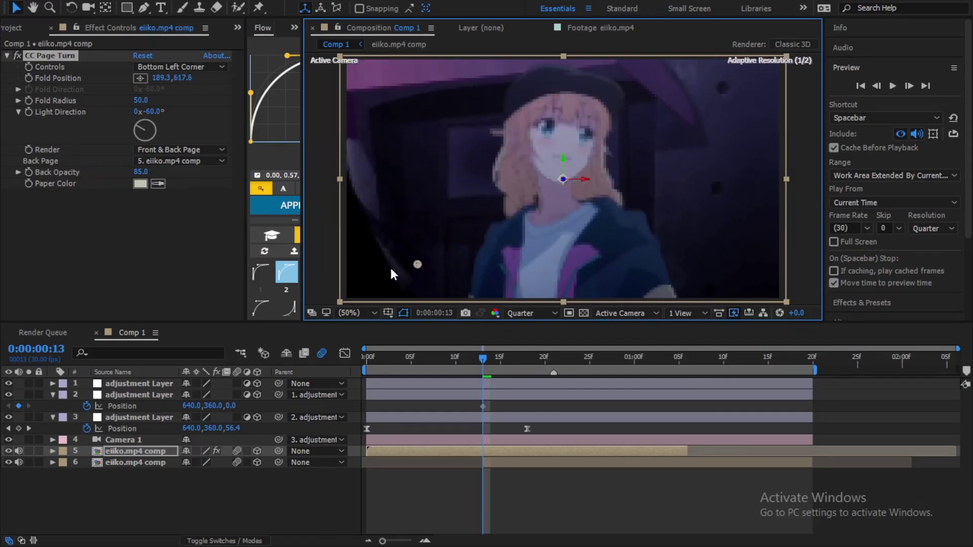
left_click_drag(411, 232, 366, 292)
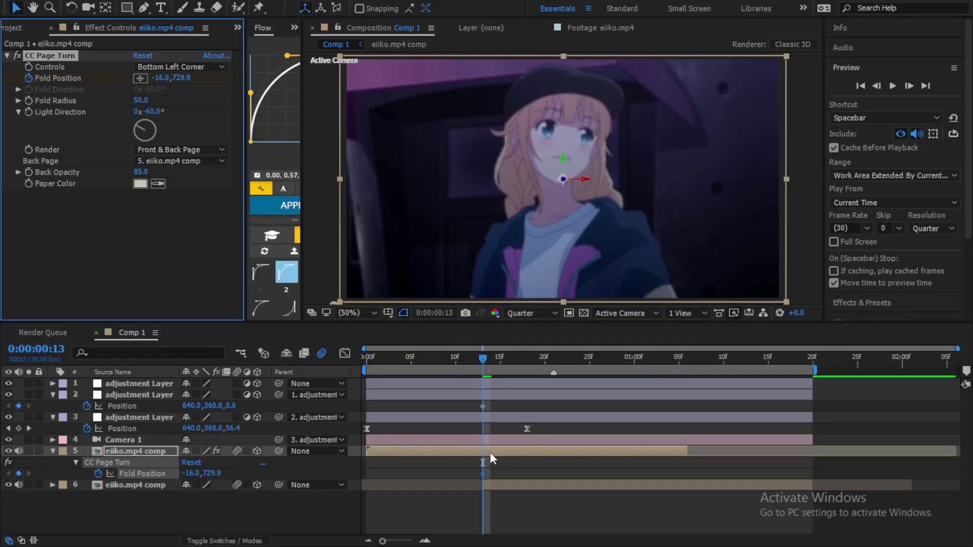
Step: Keyframe the page turn's Fold Position at 0:00:01:11 to about 688, 221.9, folding the page toward the upper right
left_click_drag(497, 360, 581, 361)
left_click_drag(671, 361, 734, 361)
left_click_drag(167, 78, 200, 77)
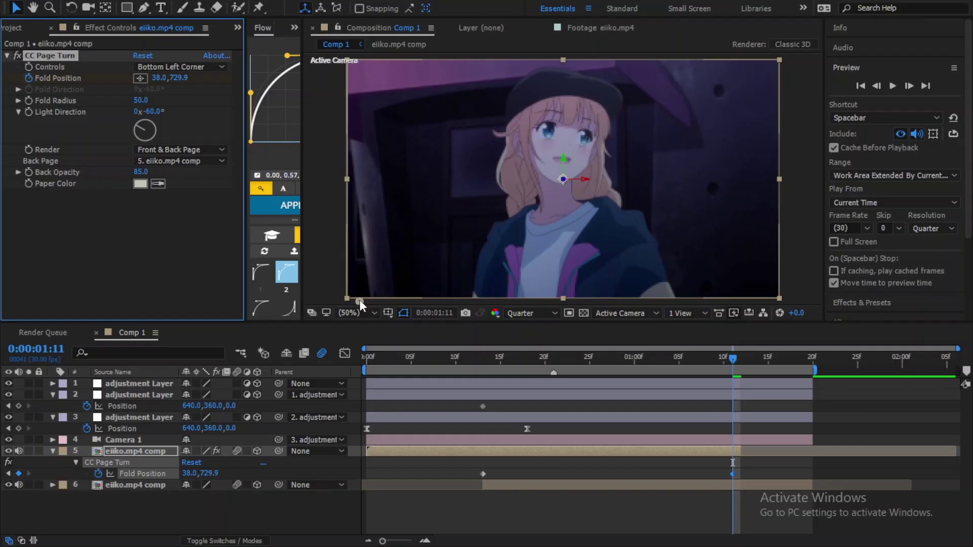
left_click_drag(429, 334, 609, 171)
left_click_drag(405, 259, 575, 132)
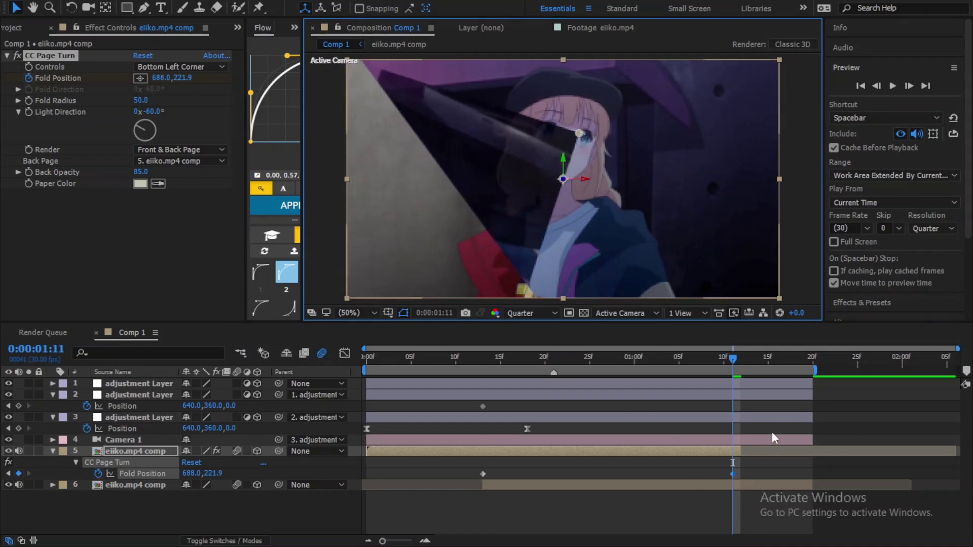
Step: Apply Motion Tile with 400 output width and height and mirrored edges to the lower eiiko.mp4 comp layer, scaled to 80%
left_click(752, 484)
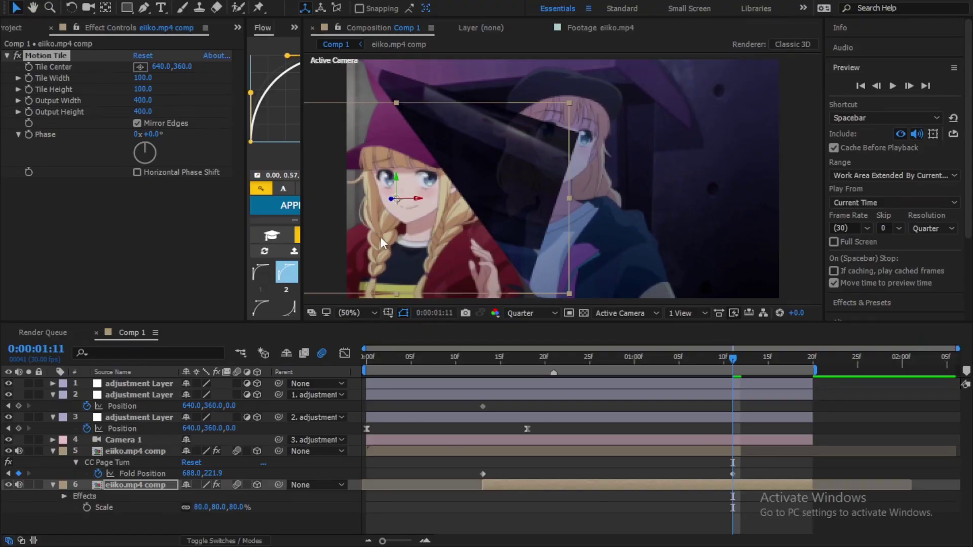
Step: Push the lower eiiko.mp4 comp layer back in depth and reposition it to about 70.9, 403.3, 291
left_click_drag(378, 234, 381, 229)
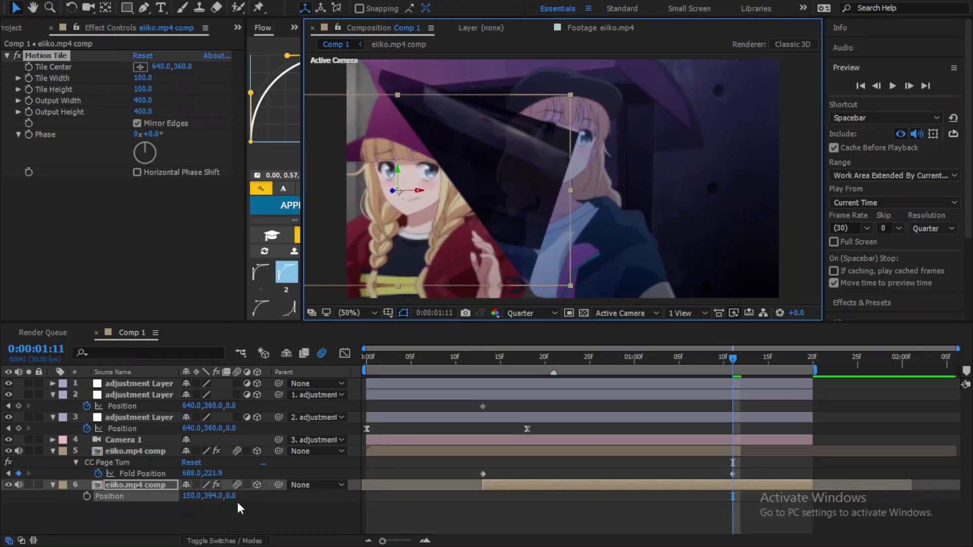
left_click_drag(231, 496, 466, 497)
left_click(391, 250)
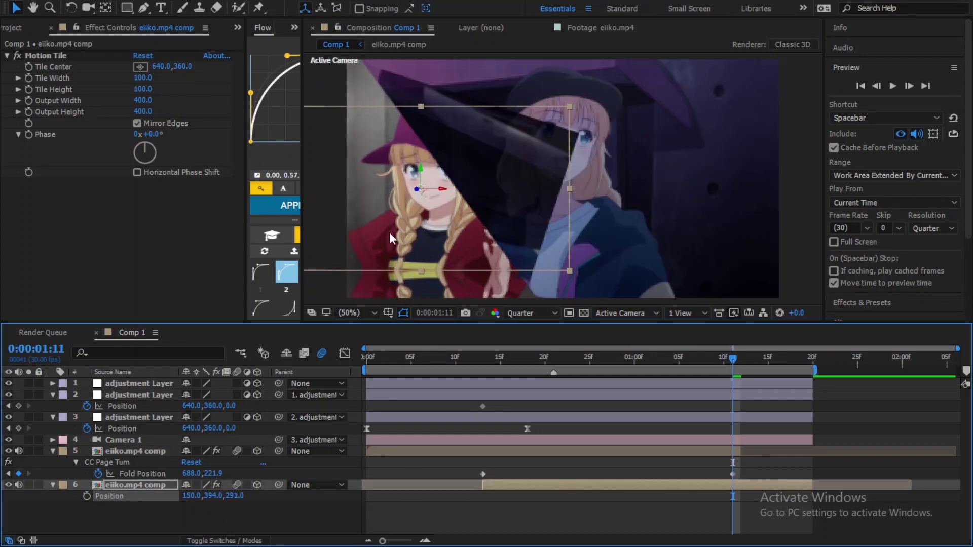
left_click_drag(391, 238, 367, 239)
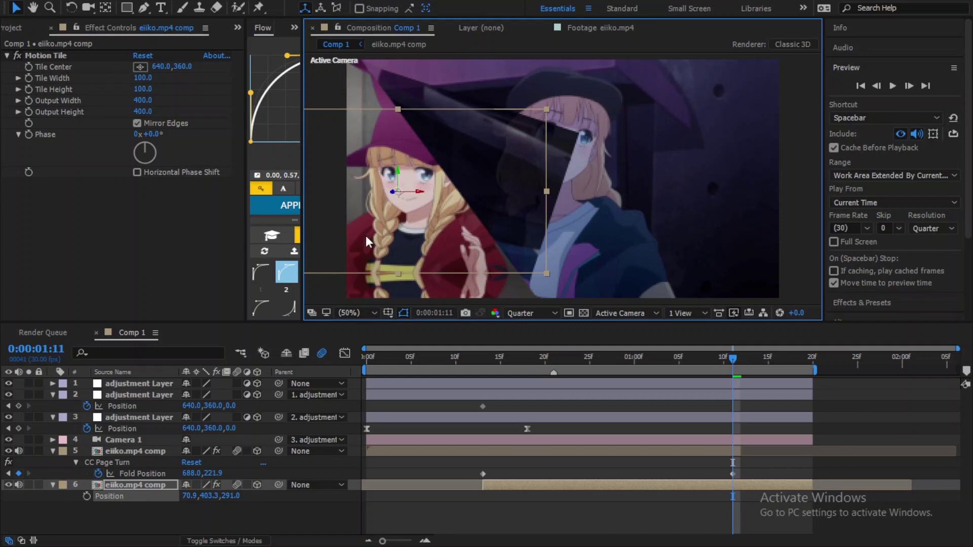
left_click(595, 511)
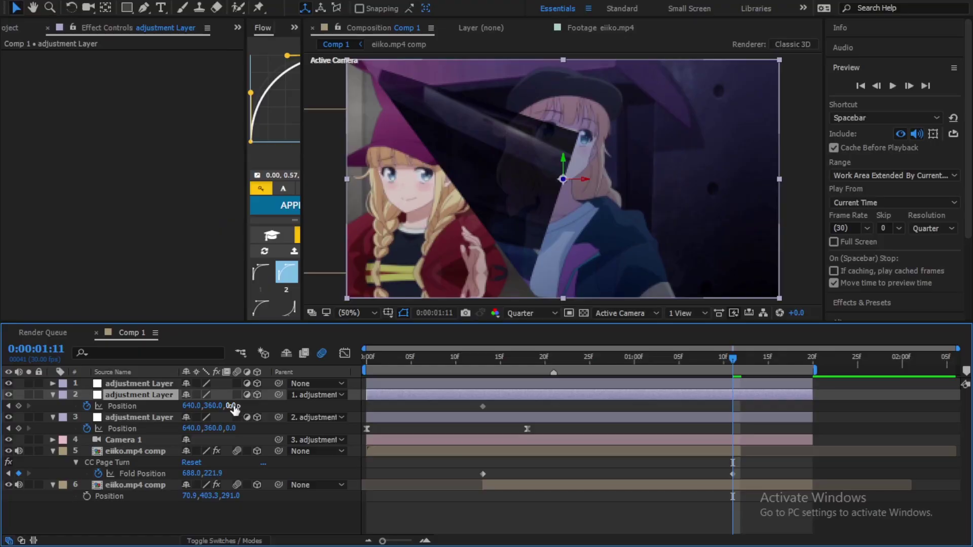
Step: Keyframe the second adjustment layer's Position at 0:00:01:11 to about 150, 360, 1165 to frame the second character
left_click(480, 405)
left_click_drag(197, 407, 4, 395)
left_click_drag(191, 407, 262, 405)
left_click_drag(186, 408, 132, 412)
left_click(151, 420)
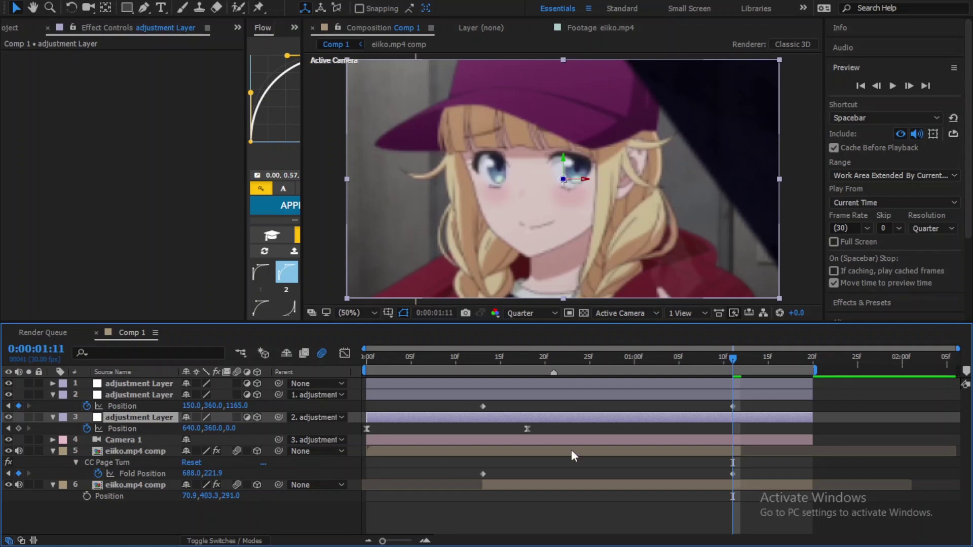
Step: Move the ending Fold Position to about 953, 31.9 and the second adjustment layer's Position to about 124, 360, 1203
left_click(571, 450)
left_click_drag(191, 473, 313, 477)
left_click_drag(214, 475, 114, 476)
left_click_drag(240, 406, 265, 406)
left_click_drag(184, 406, 174, 410)
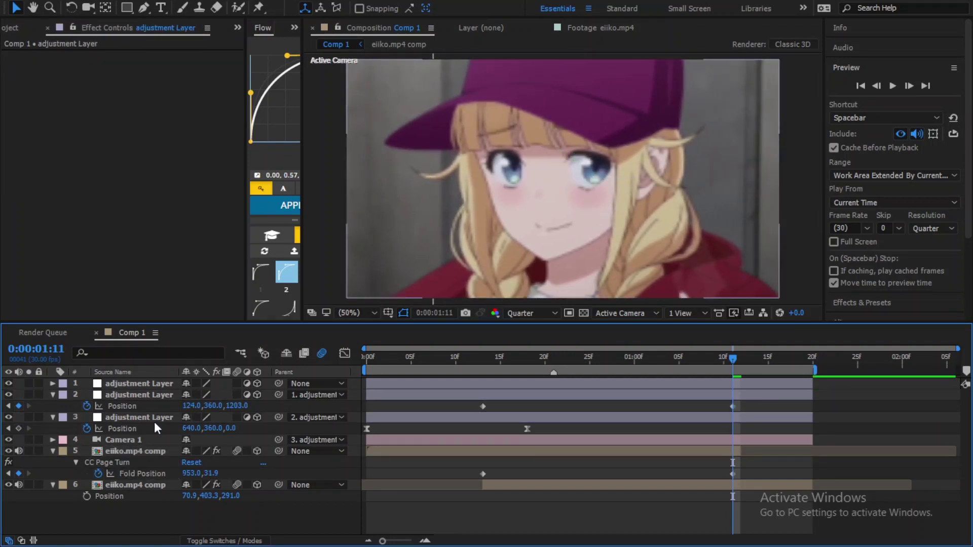
Step: Easy-ease the second adjustment layer's Position and the Fold Position keyframes, and show their speed graph
left_click(150, 406)
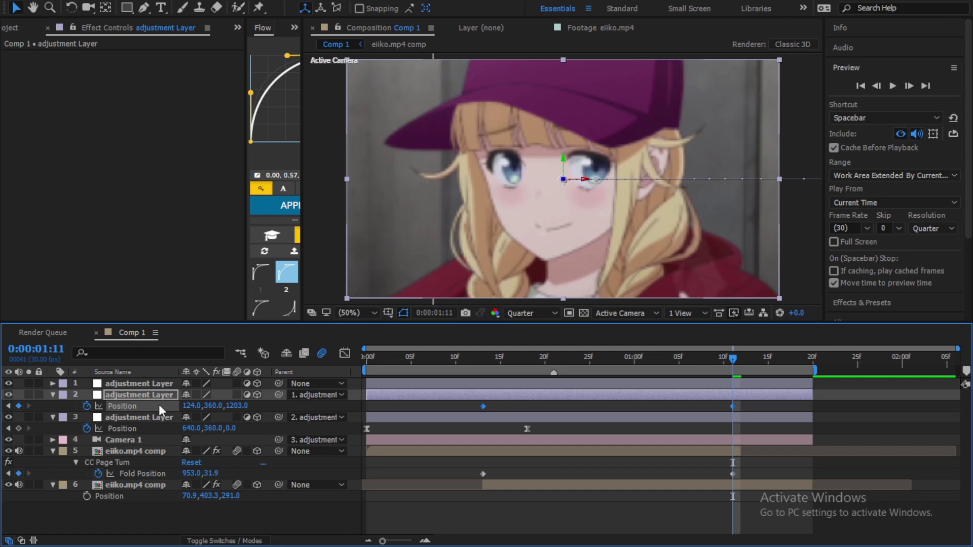
left_click(142, 473, "shift")
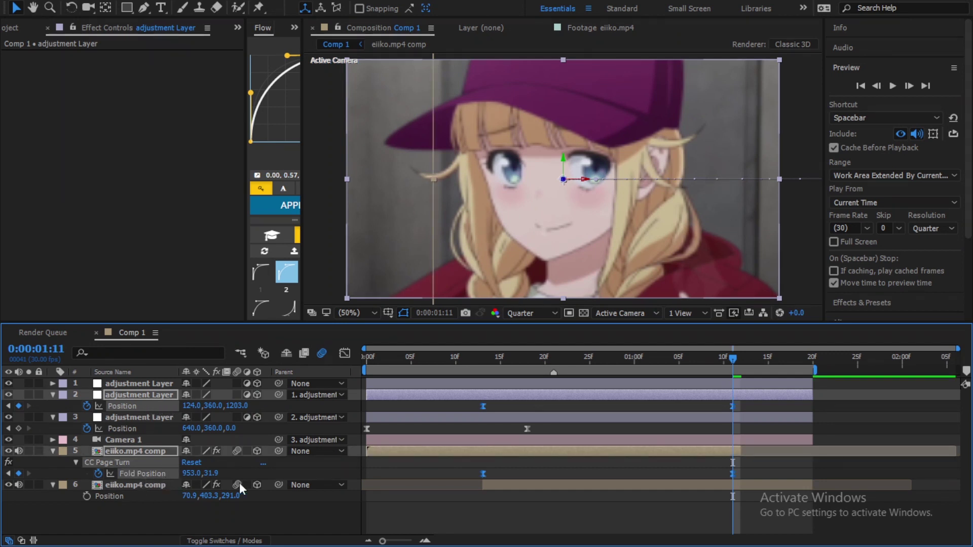
left_click(345, 353)
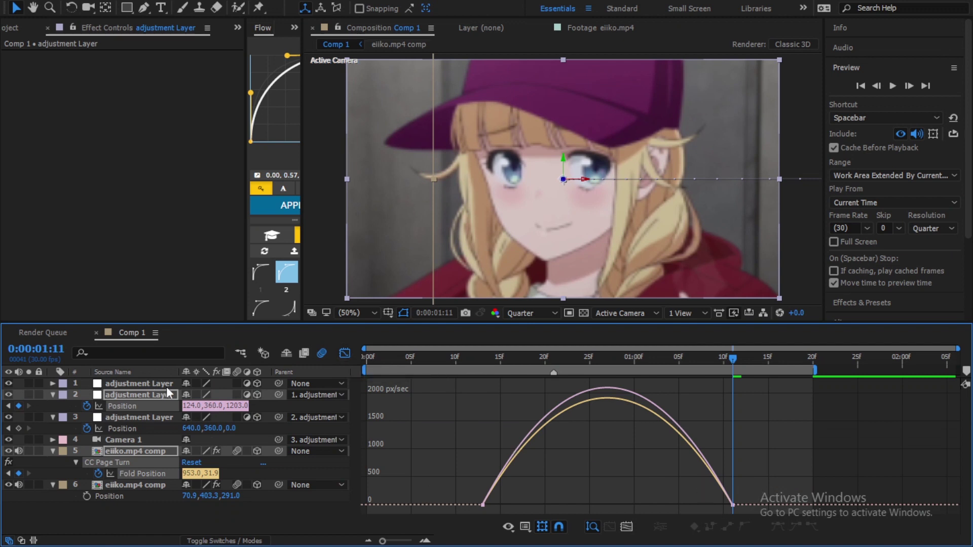
left_click(527, 529)
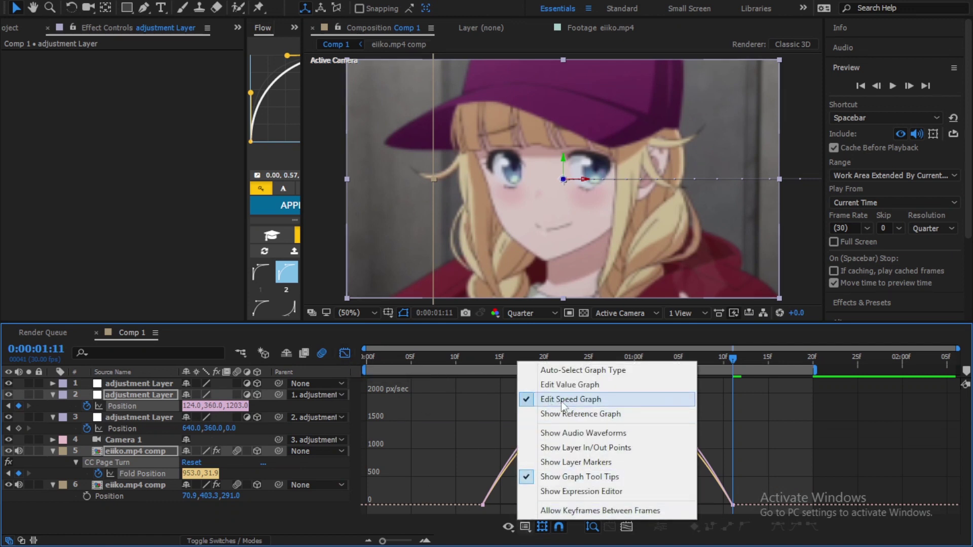
left_click(547, 400)
Step: Shape both speed curves to peak early, around frame 21, with a long ease-out to the last keyframes
left_click(554, 358)
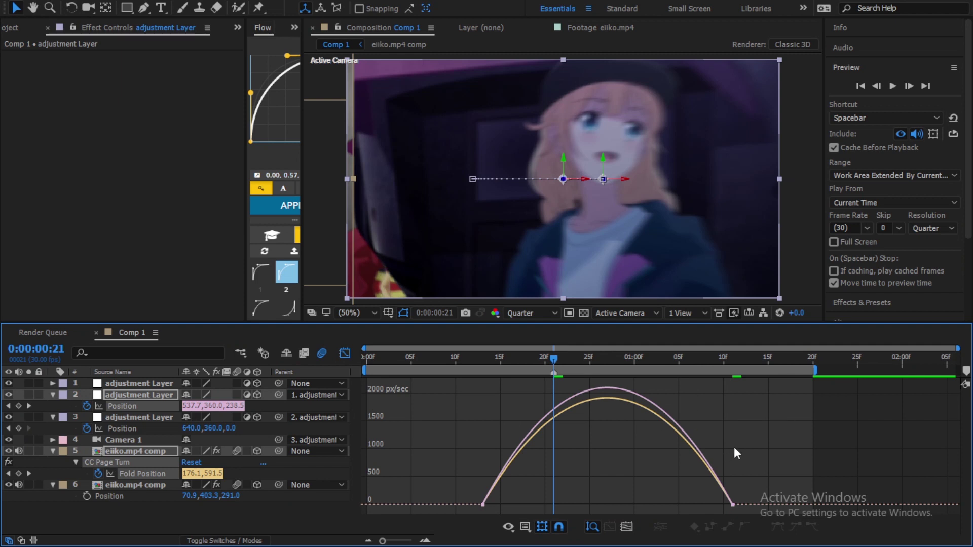
left_click_drag(707, 512, 637, 501)
left_click_drag(462, 481, 527, 501)
left_click(480, 430)
Step: Close the graph editor and preview the page turn transition
left_click_drag(438, 359, 527, 358)
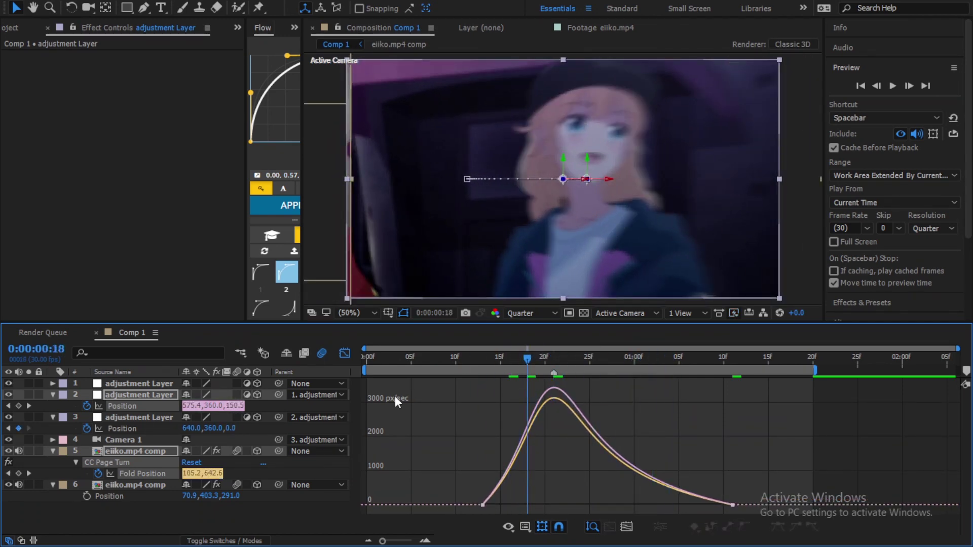
left_click(344, 353)
key("space")
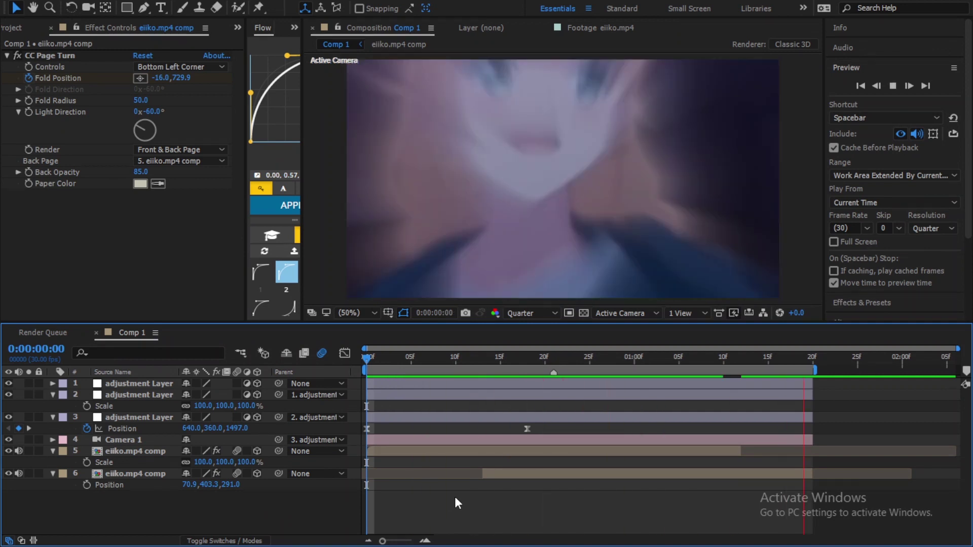
Step: Keyframe the first adjustment layer's Position at 0:00:01:04, set Z to -2500 at 0:00:01:19, and shift that last keyframe to 0:00:01:20
left_click_drag(522, 359, 804, 359)
left_click(675, 385)
key("alt+shift+p")
left_click(231, 395)
type("-2500")
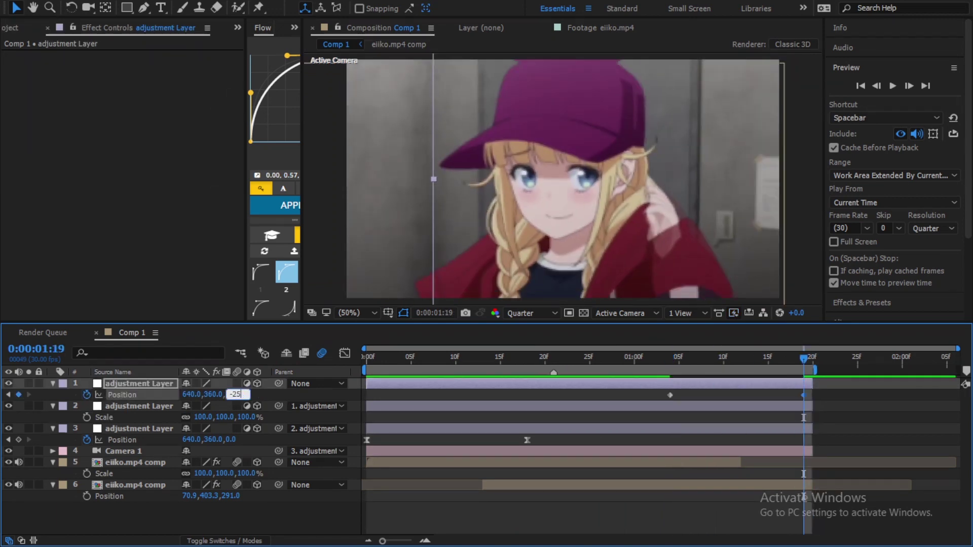
key("Return")
left_click_drag(804, 394, 812, 394)
Step: Apply Flow's saved curve 0.63, 0.01, 1.00, 0.31 to the first adjustment layer's Position keyframes
left_click_drag(245, 219, 190, 219)
left_click(232, 307)
left_click(261, 212)
Step: Play the composition from the first frame to review the finished camera moves and page turn
left_click(367, 359)
key("space")
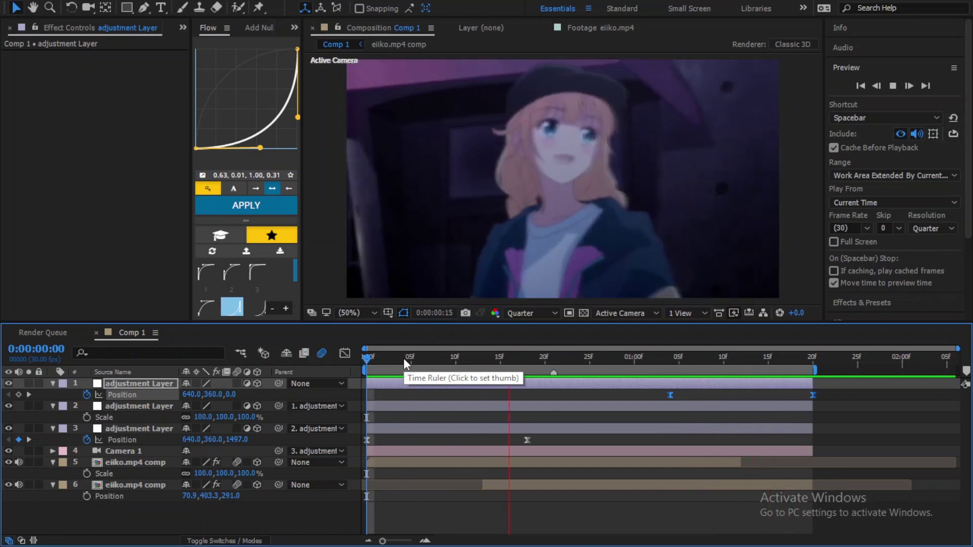
left_click_drag(404, 358, 345, 371)
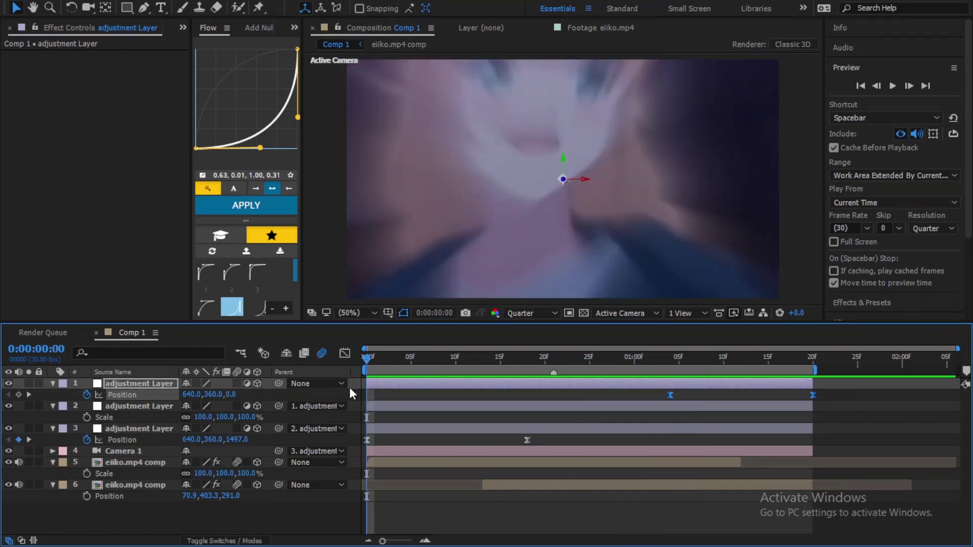
key("space")
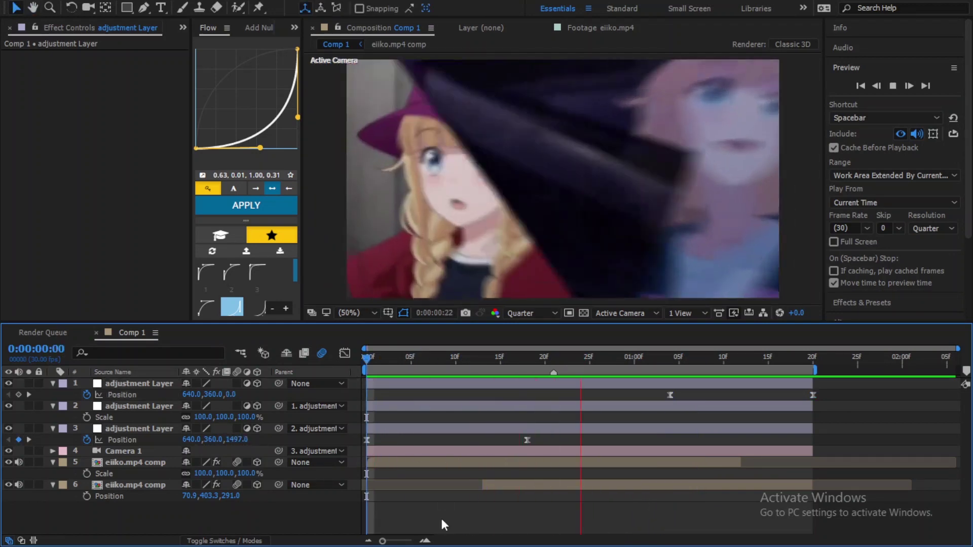